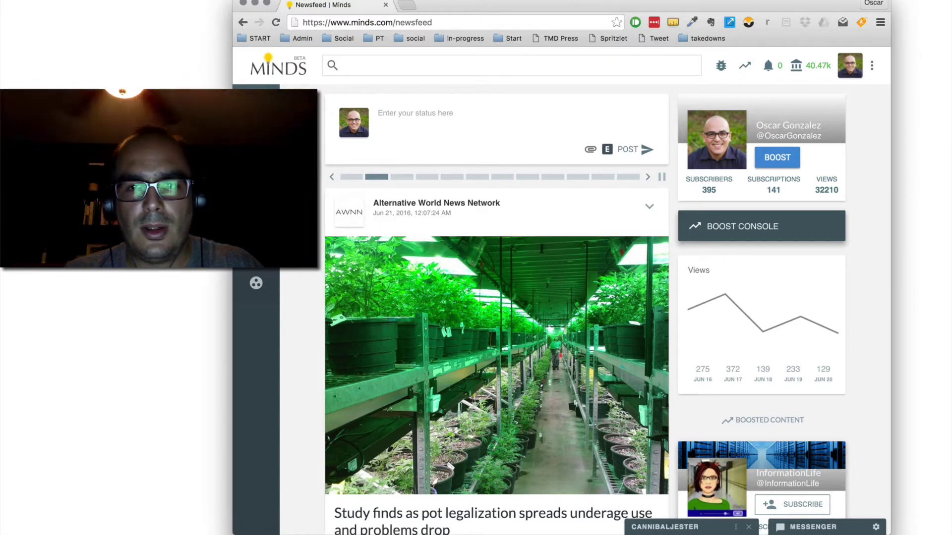
Open your own channel page and look through its bio and most recent posts
left_click(709, 160)
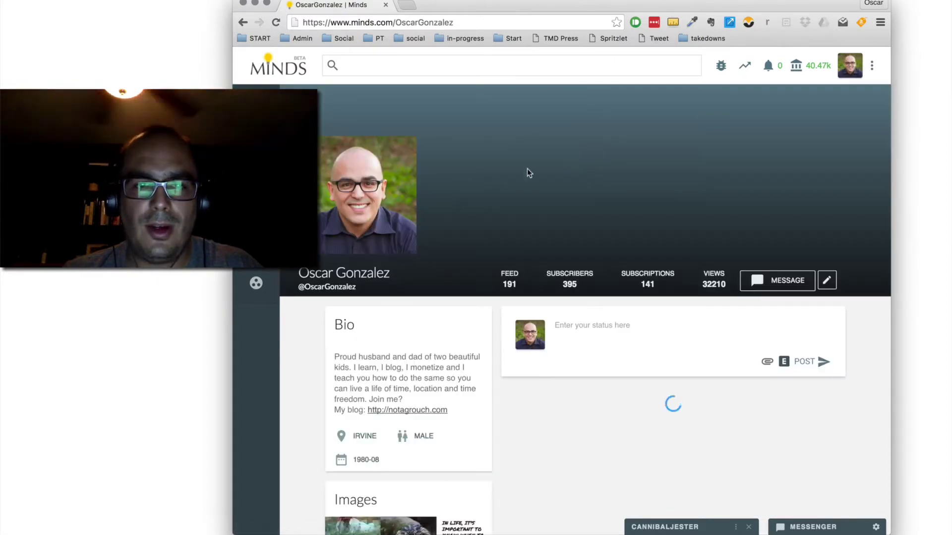
scroll(460, 187, "down", 2)
scroll(461, 188, "down", 1)
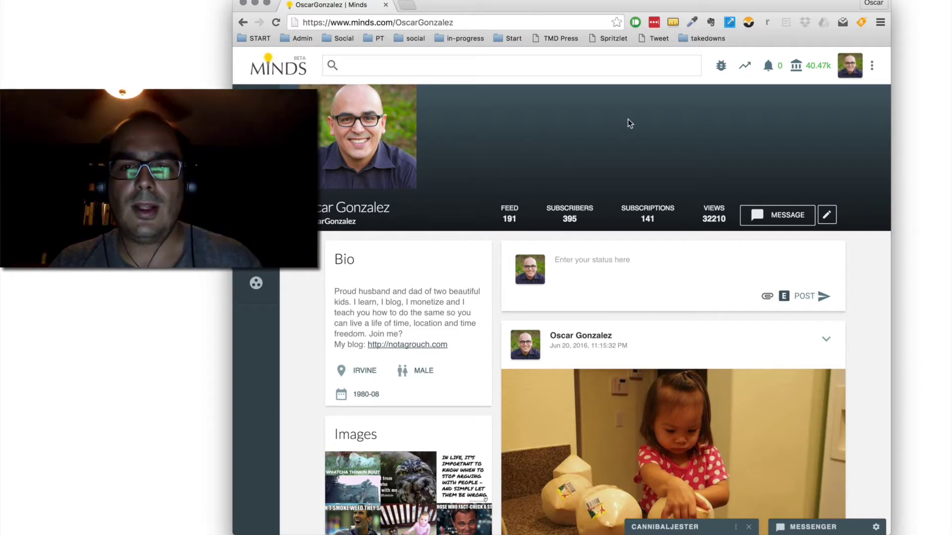
scroll(576, 142, "down", 2)
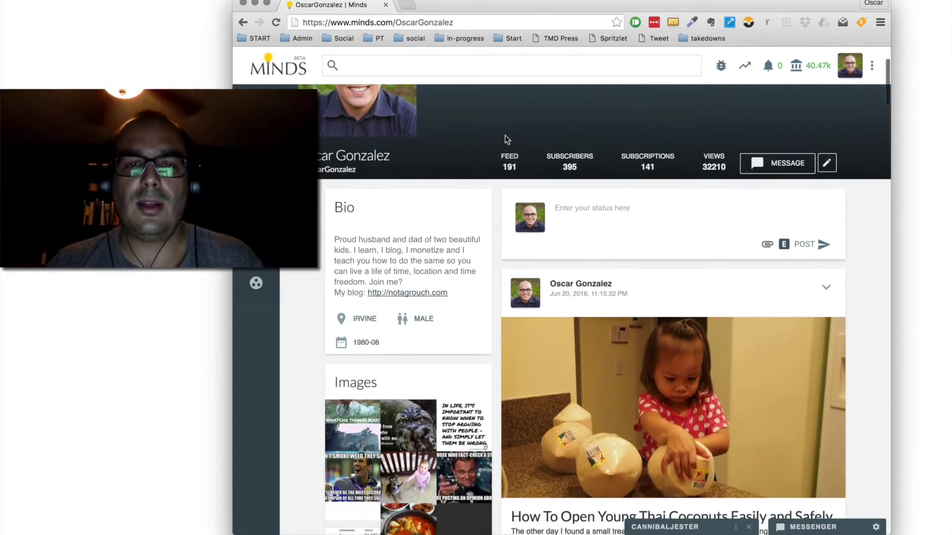
scroll(485, 129, "down", 2)
scroll(485, 129, "down", 4)
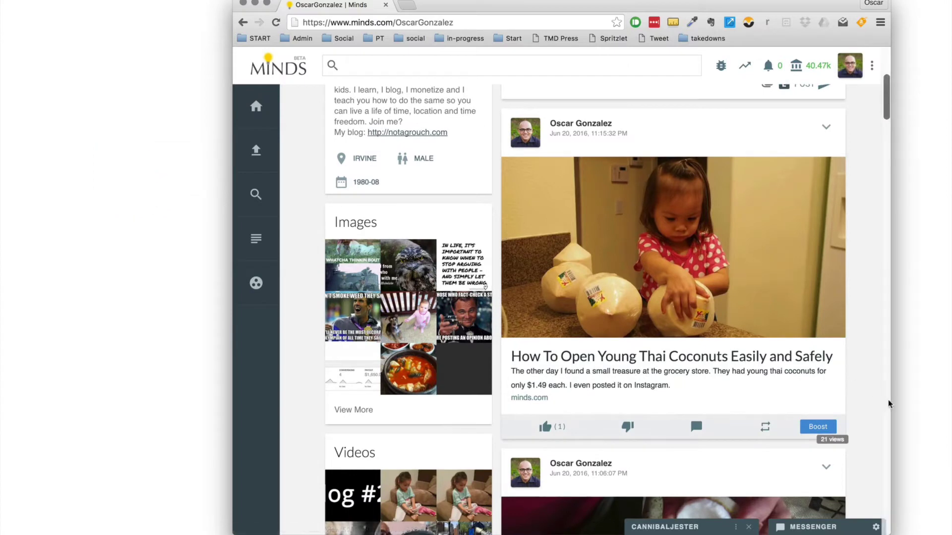
scroll(859, 338, "up", 2)
scroll(859, 338, "down", 1)
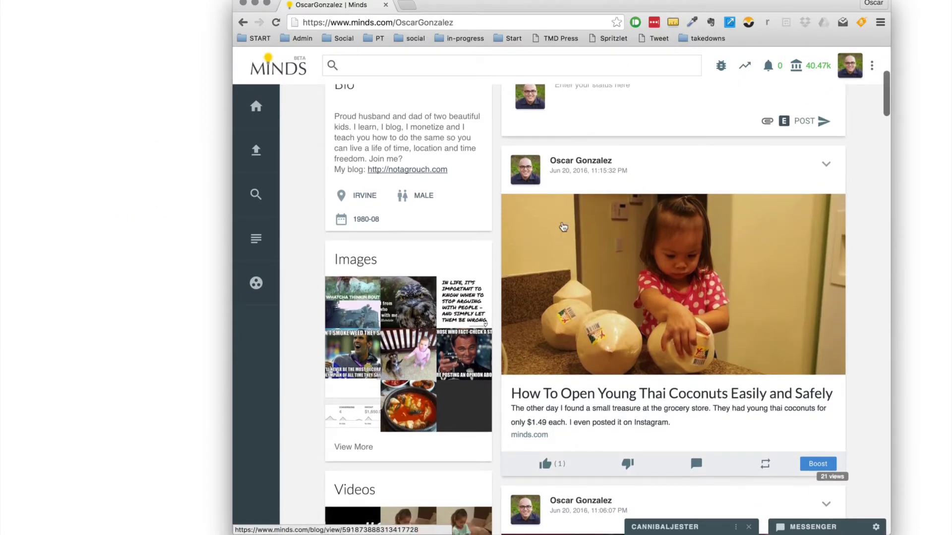
scroll(565, 229, "down", 3)
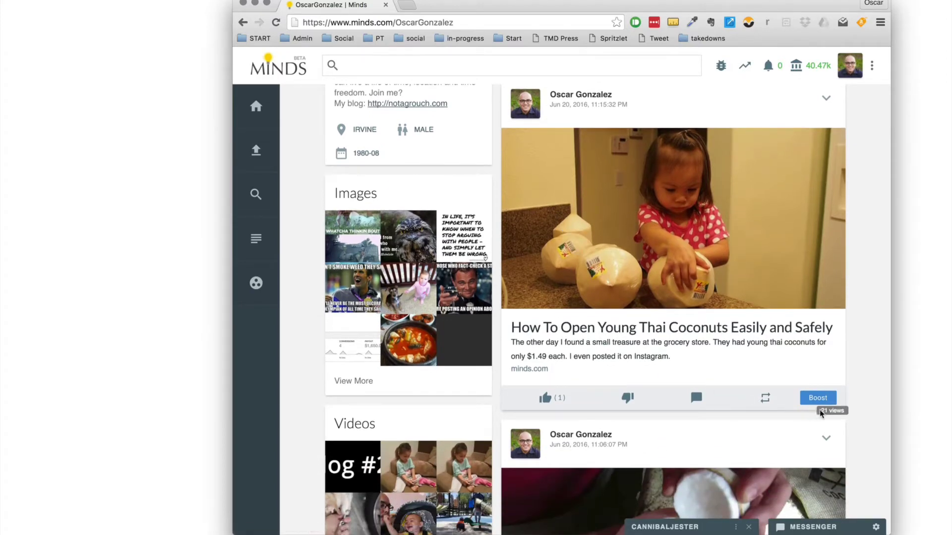
scroll(773, 367, "up", 1)
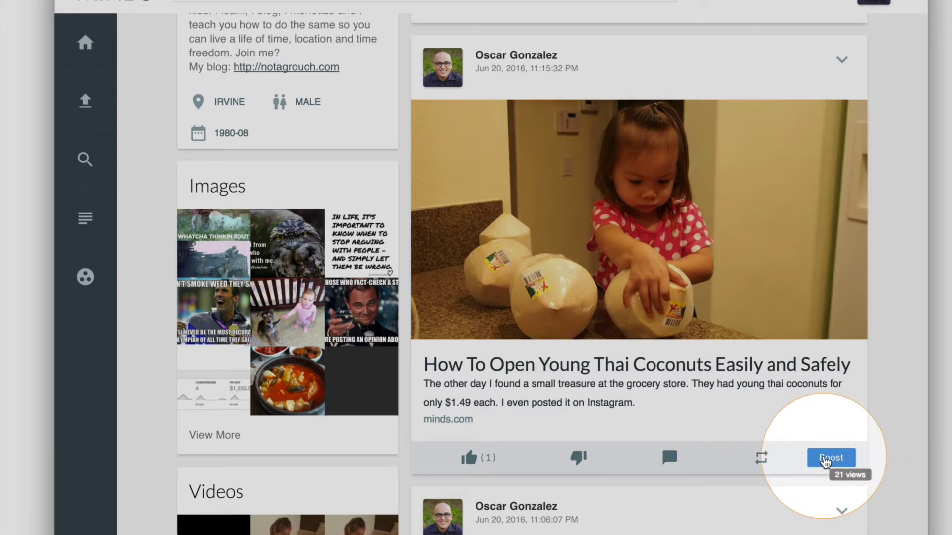
Boost the "How To Open Young Thai Coconuts Easily and Safely" post across the Full Network for 300 points
left_click(824, 459)
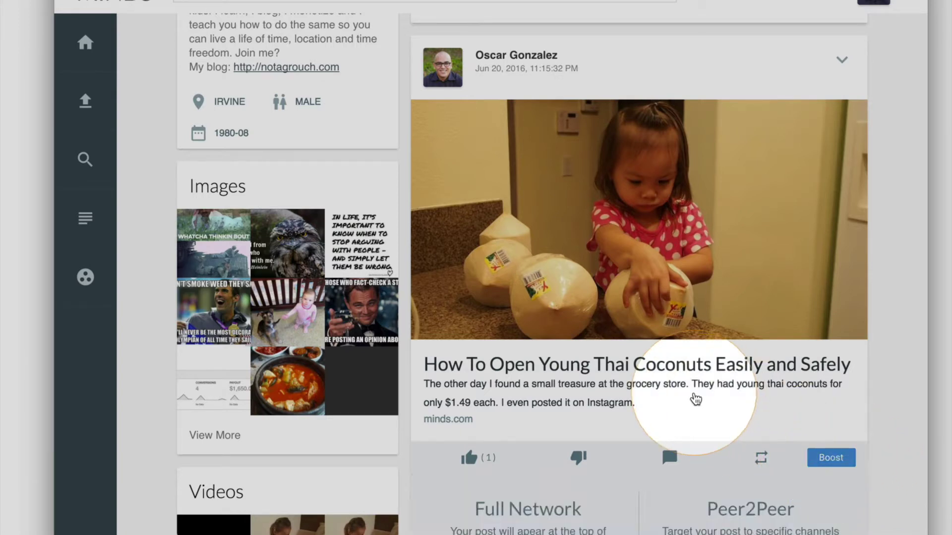
scroll(696, 399, "down", 5)
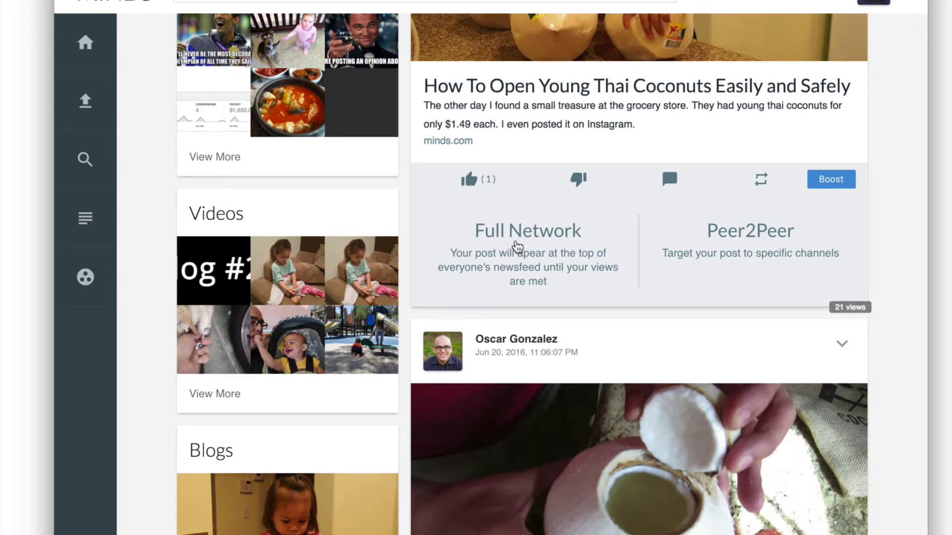
left_click(535, 243)
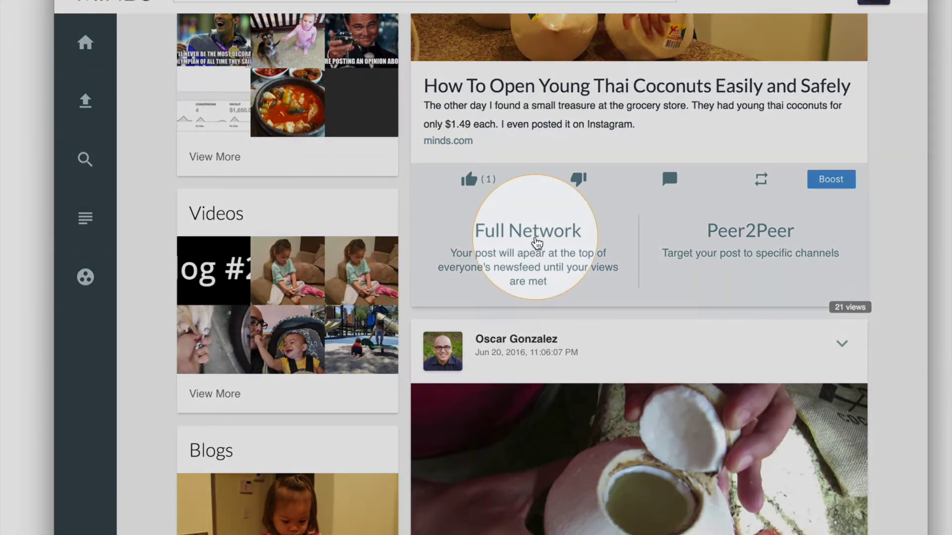
left_click(529, 244)
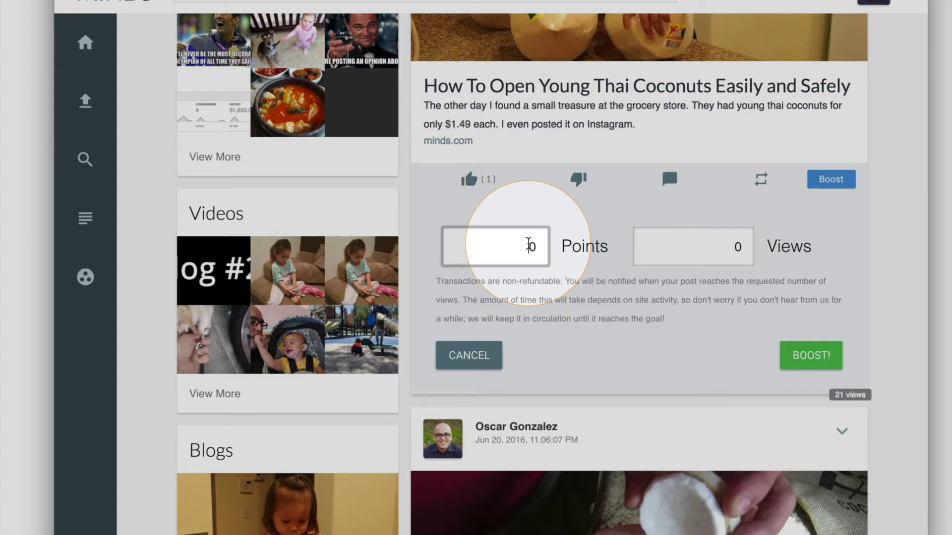
type("300")
key("BackSpace")
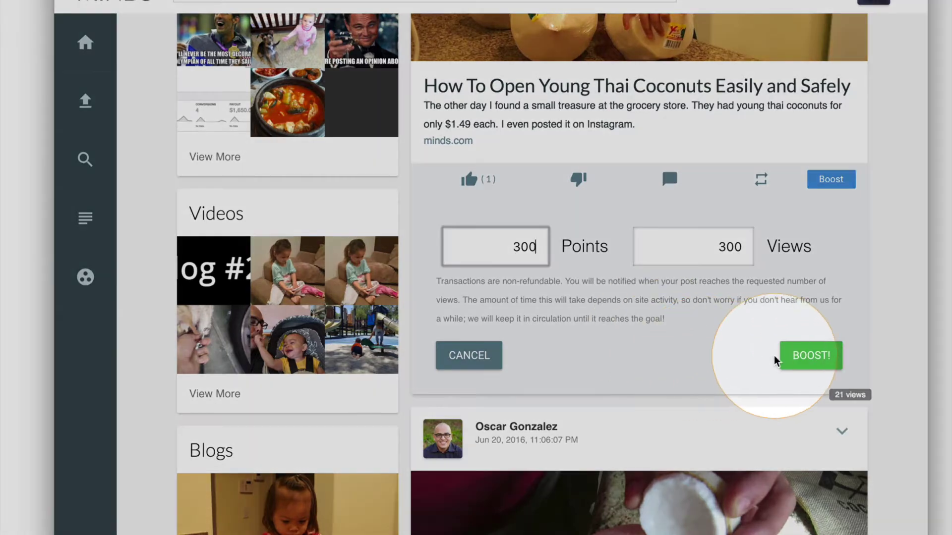
left_click(810, 357)
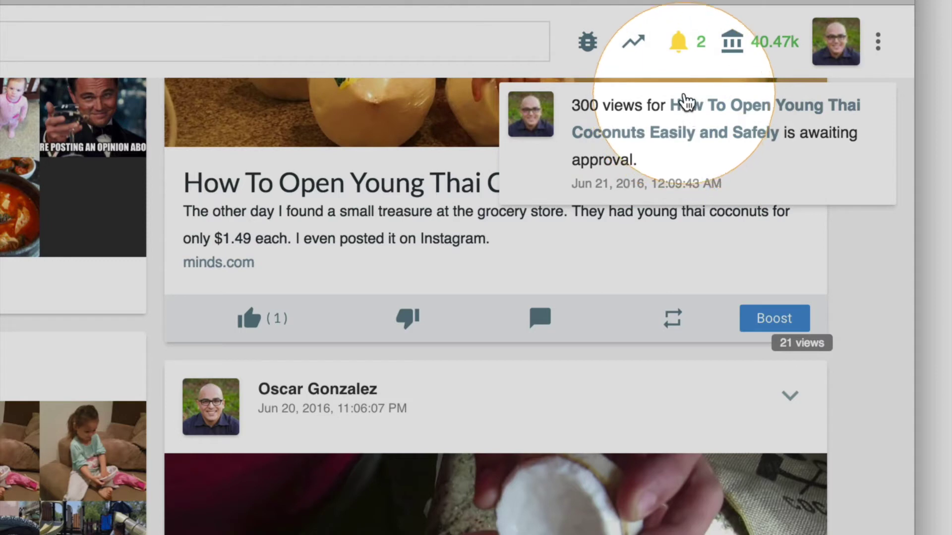
Check the notifications for the boost request and bring up the points wallet's transaction history
left_click(681, 44)
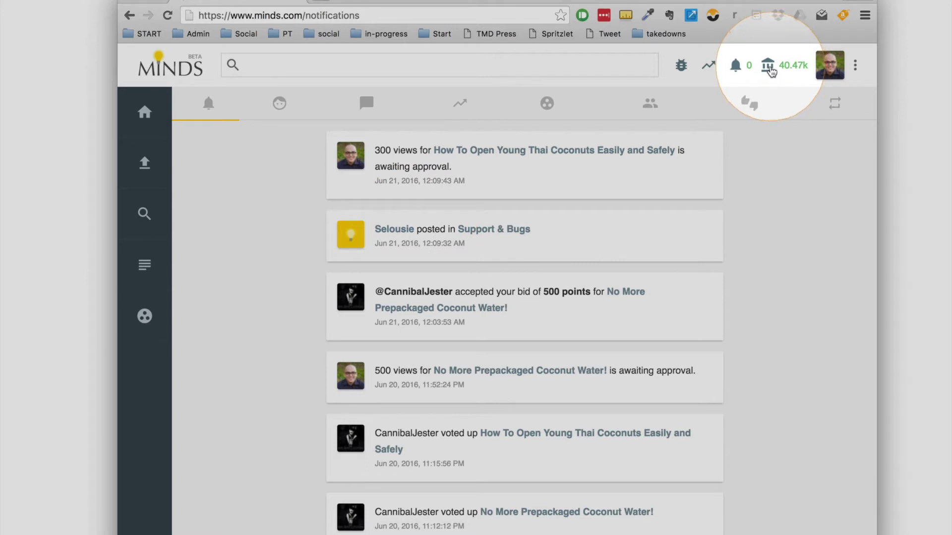
left_click(768, 67)
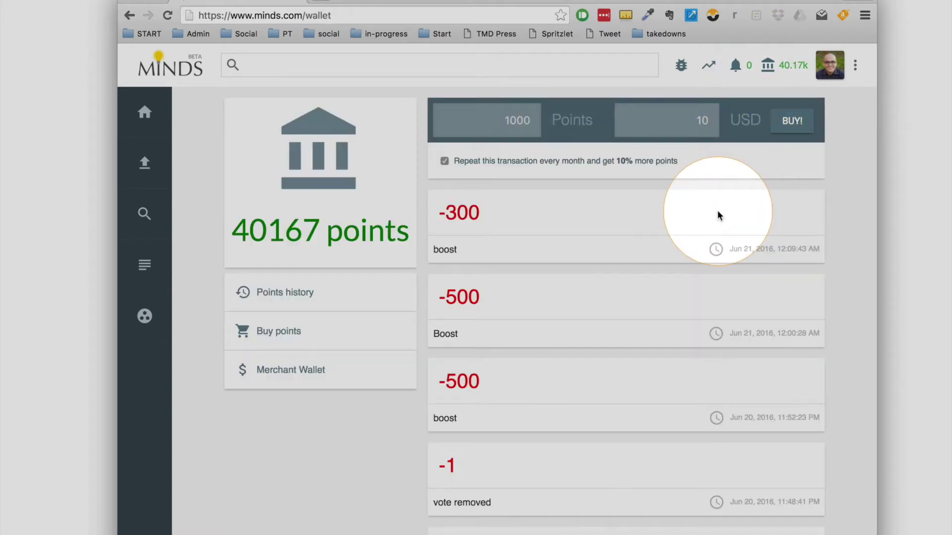
scroll(718, 210, "down", 10)
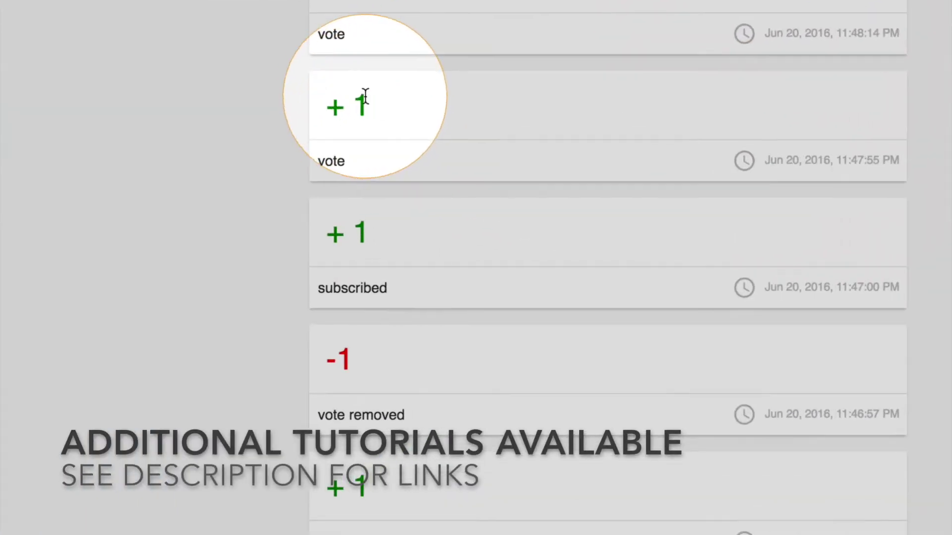
Examine the points transactions for a vote, a removed vote and a post
left_click_drag(372, 112, 317, 109)
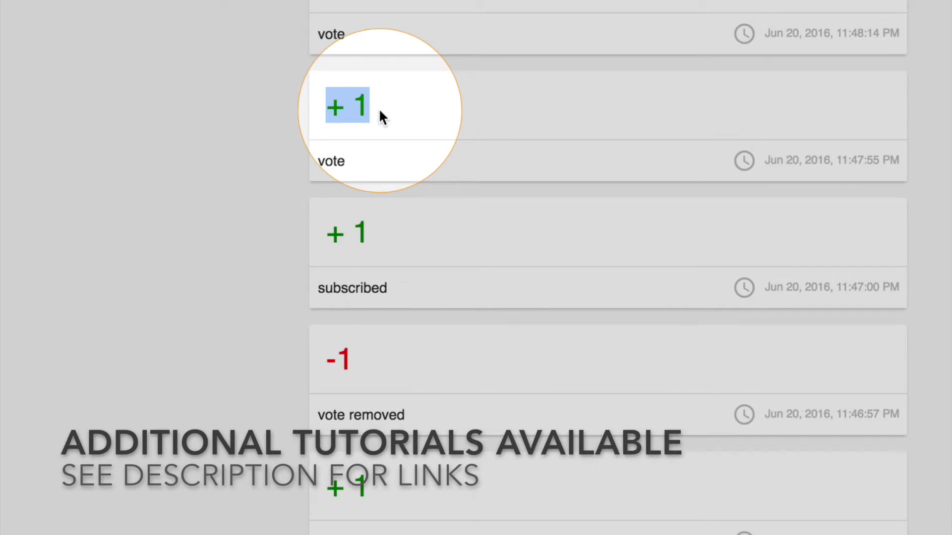
left_click(354, 371)
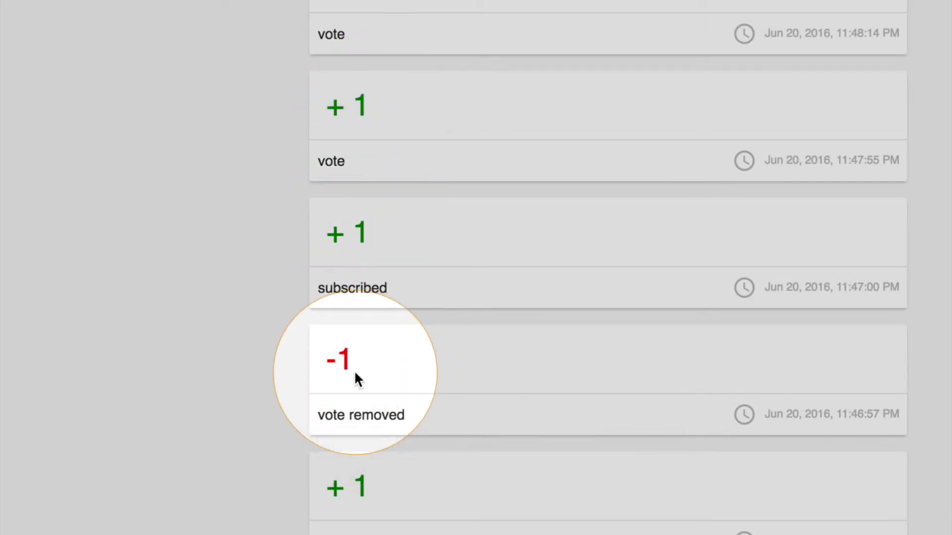
left_click_drag(354, 369, 321, 366)
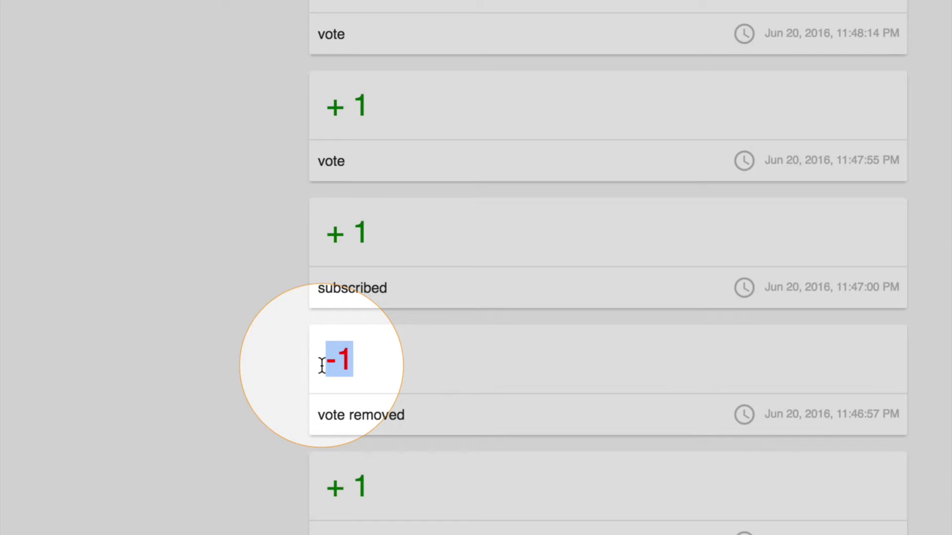
scroll(393, 369, "down", 4)
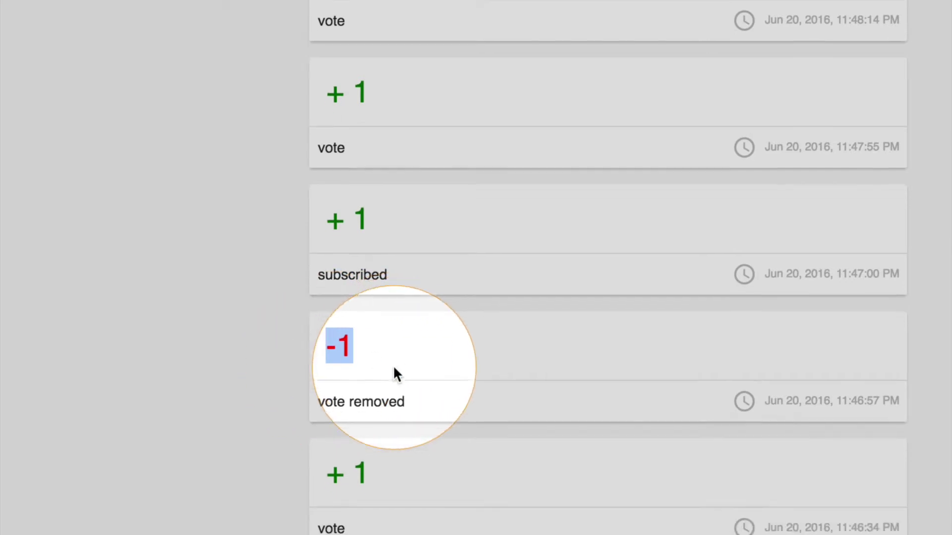
scroll(394, 368, "down", 15)
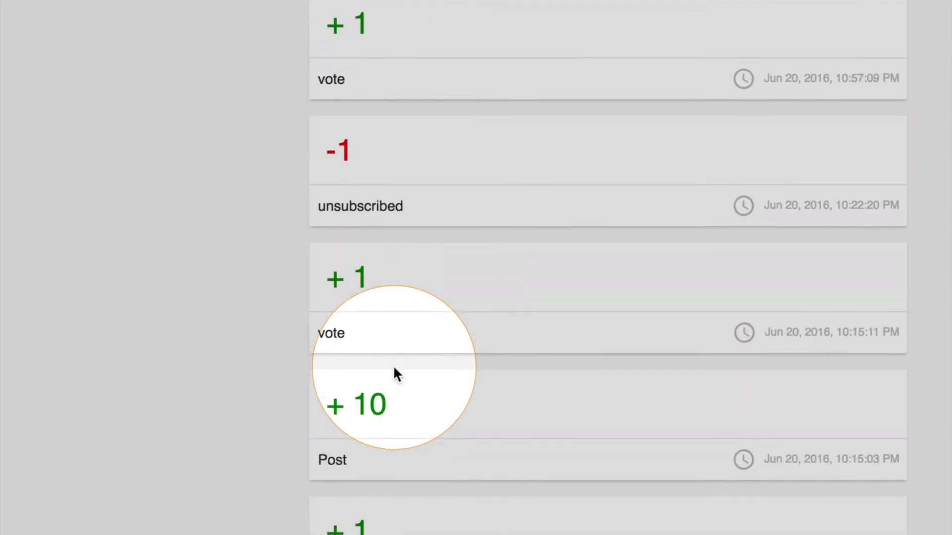
left_click_drag(392, 339, 325, 336)
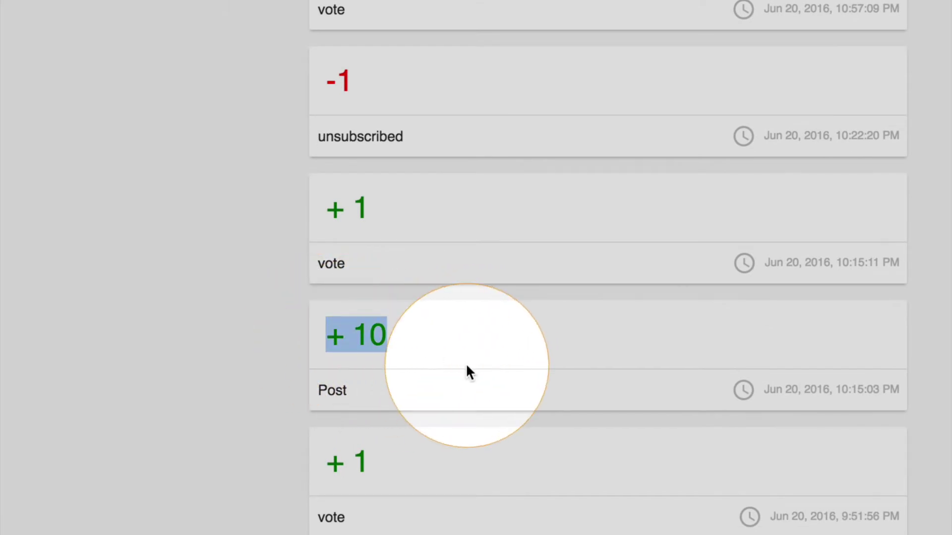
Find the daily login reward in the points transactions and examine its amount
scroll(467, 367, "down", 20)
scroll(469, 372, "down", 20)
scroll(467, 367, "down", 20)
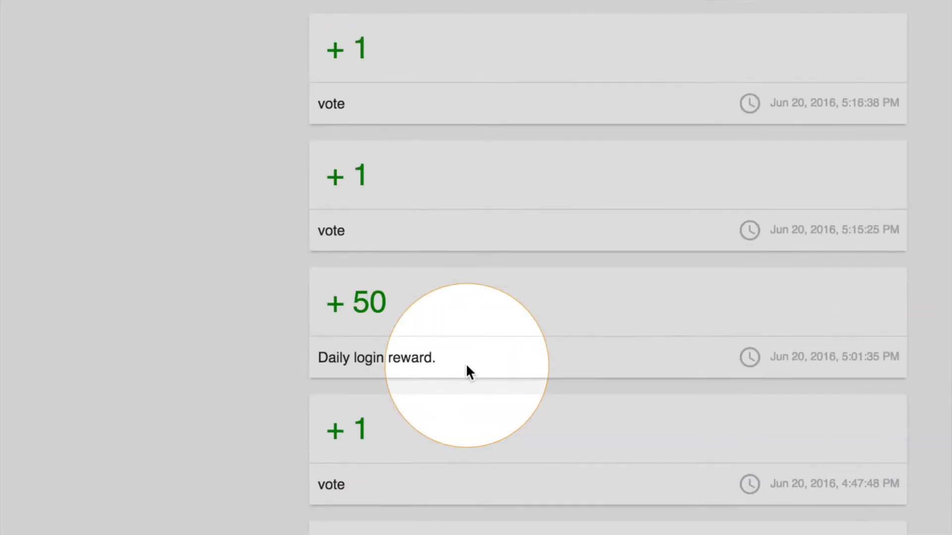
scroll(467, 371, "down", 3)
scroll(451, 347, "up", 3)
left_click_drag(415, 298, 322, 286)
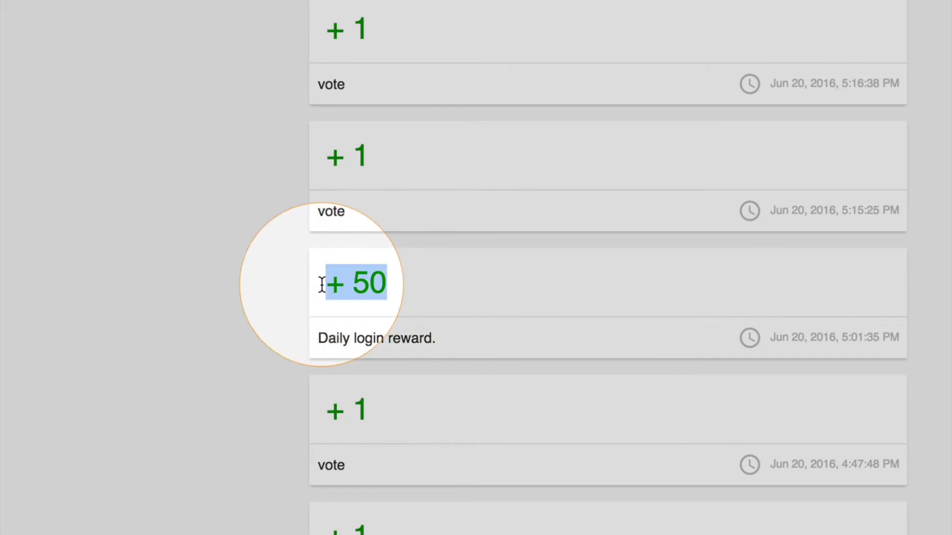
scroll(447, 331, "up", 10)
scroll(447, 331, "up", 15)
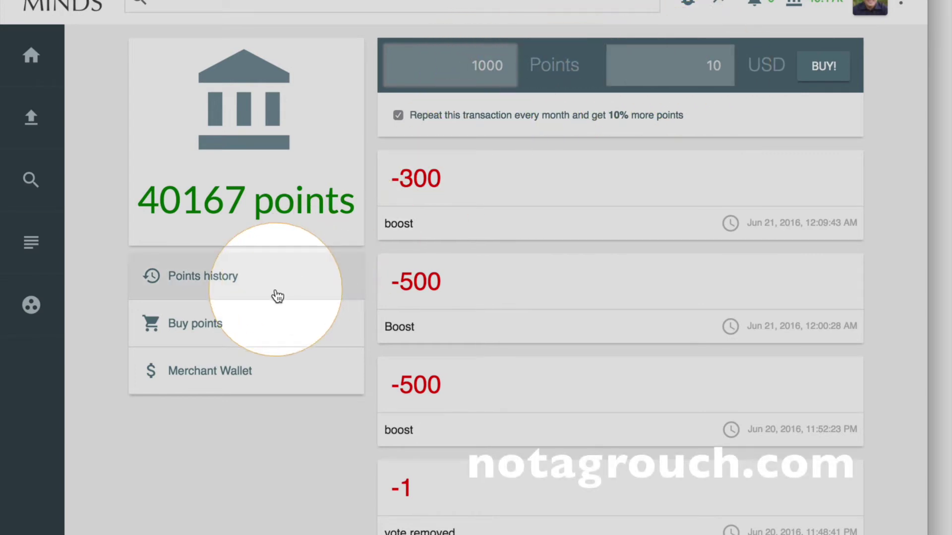
Open the form for buying points and review its payment options
left_click(219, 325)
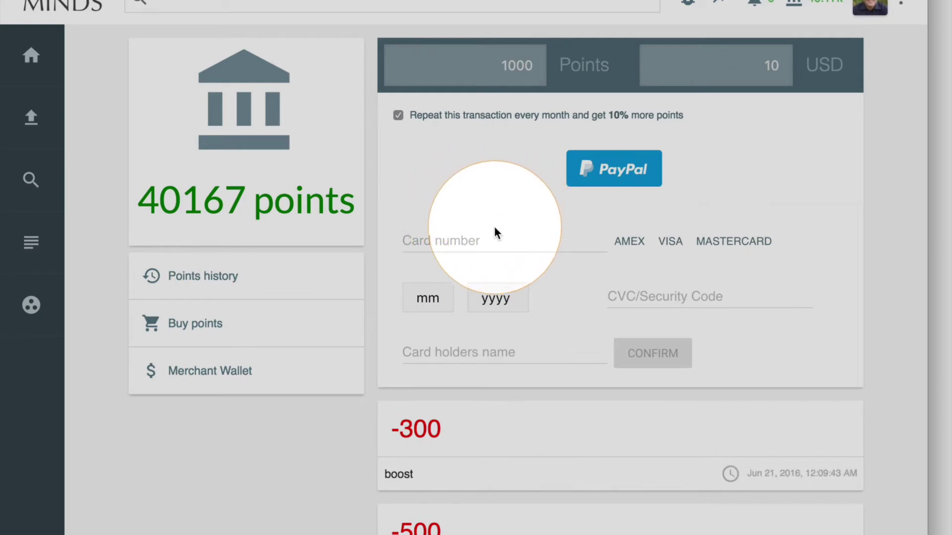
scroll(591, 332, "down", 2)
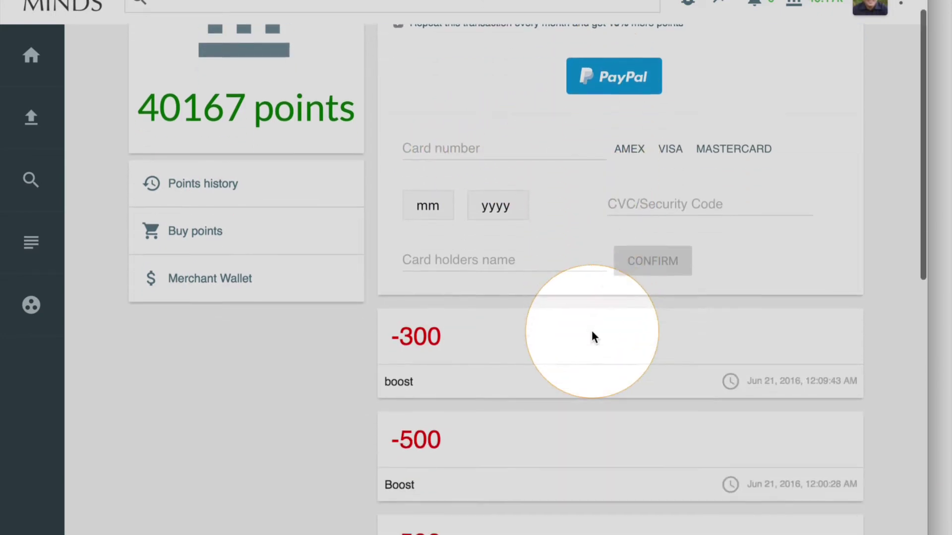
scroll(593, 337, "up", 2)
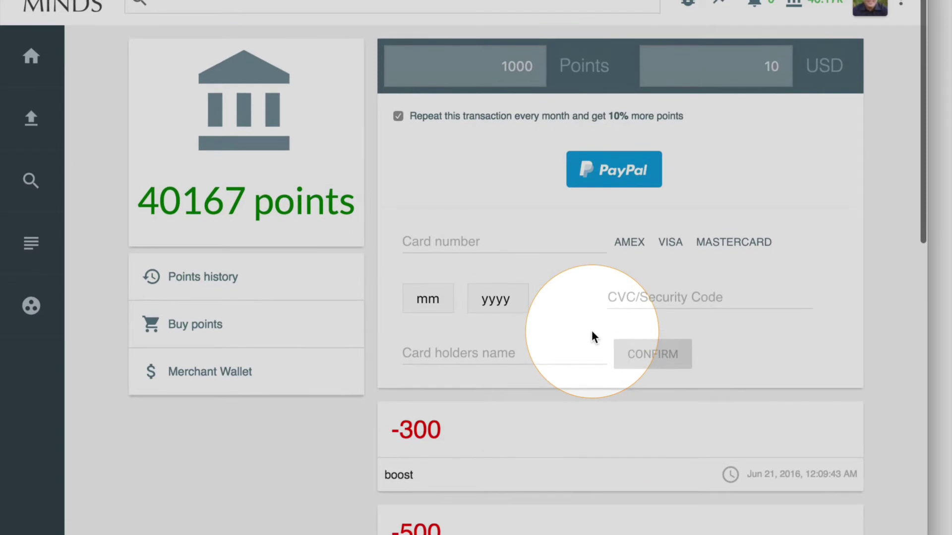
Return to the points history and examine the three most recent boost deductions
left_click(197, 293)
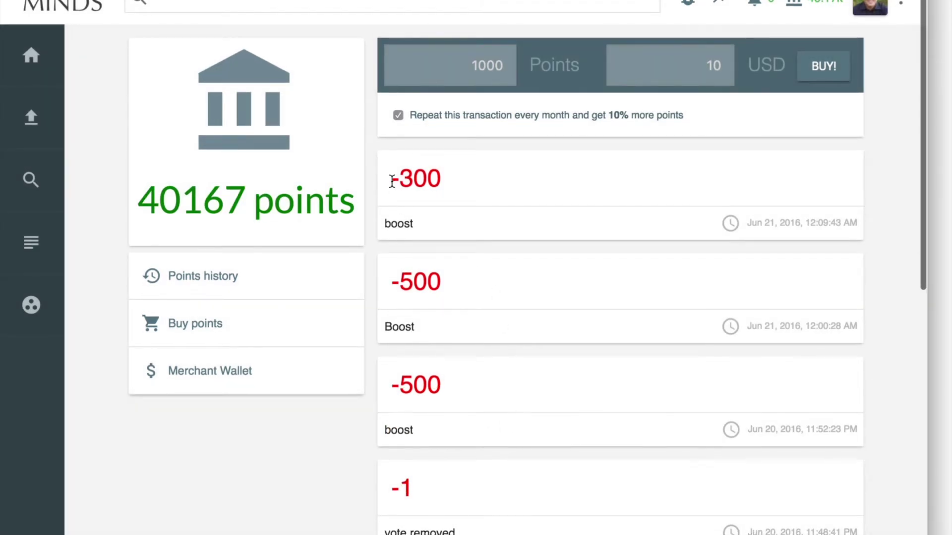
left_click_drag(389, 175, 420, 179)
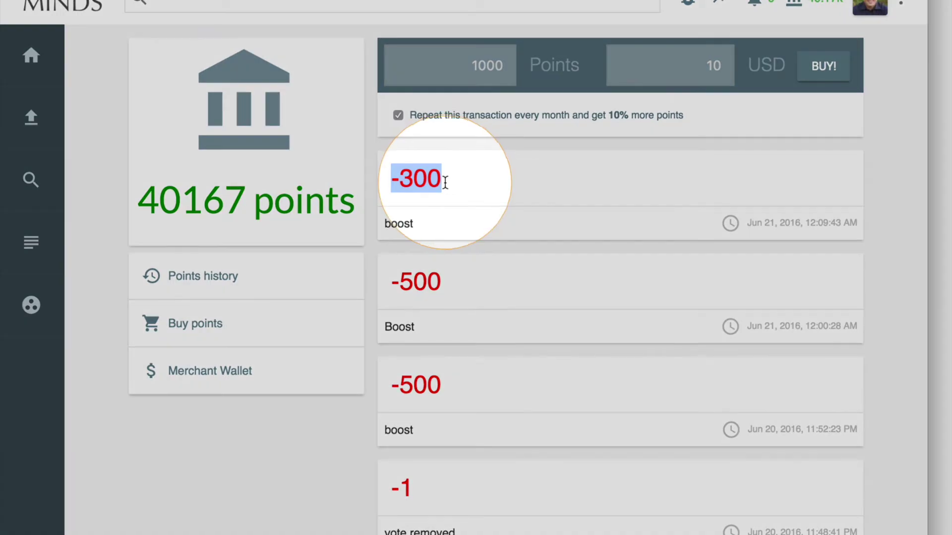
left_click(469, 274)
left_click_drag(465, 277, 376, 287)
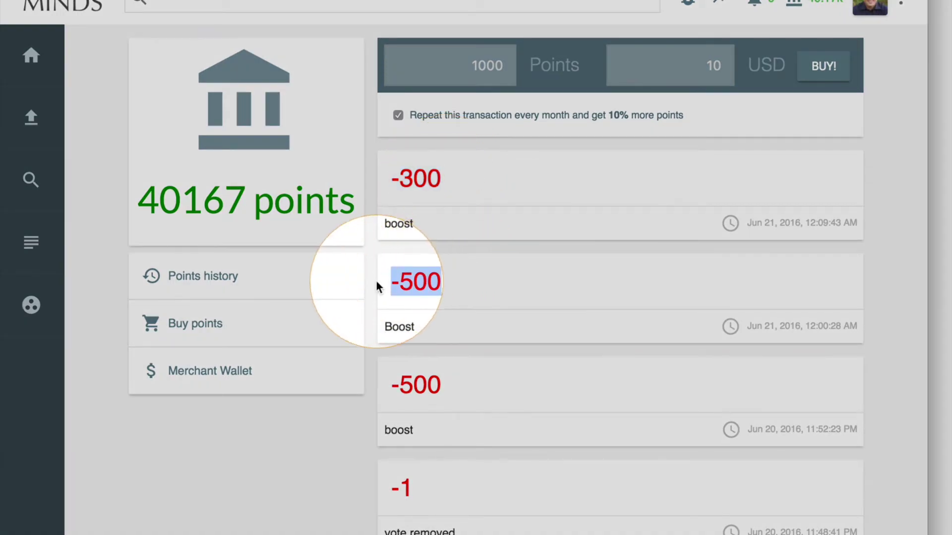
scroll(442, 280, "down", 3)
left_click_drag(452, 279, 392, 269)
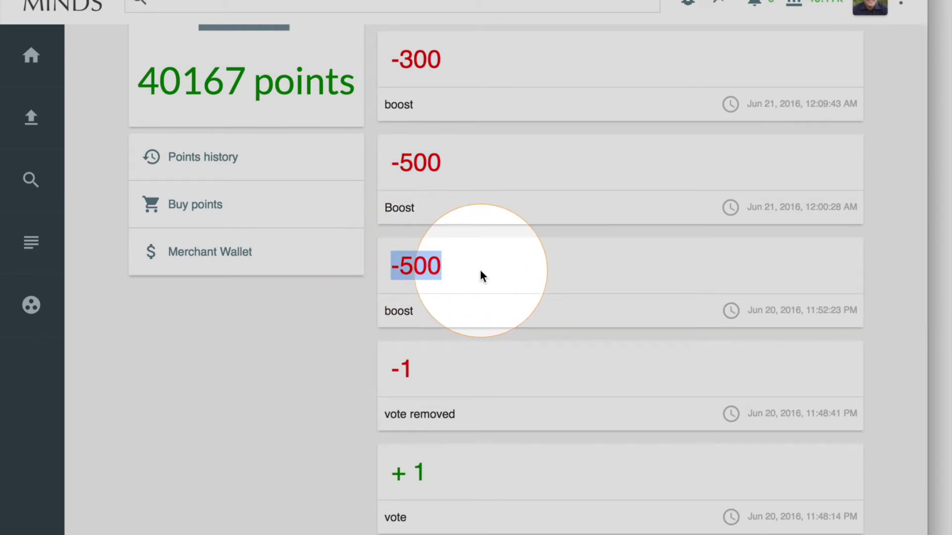
scroll(480, 273, "down", 2)
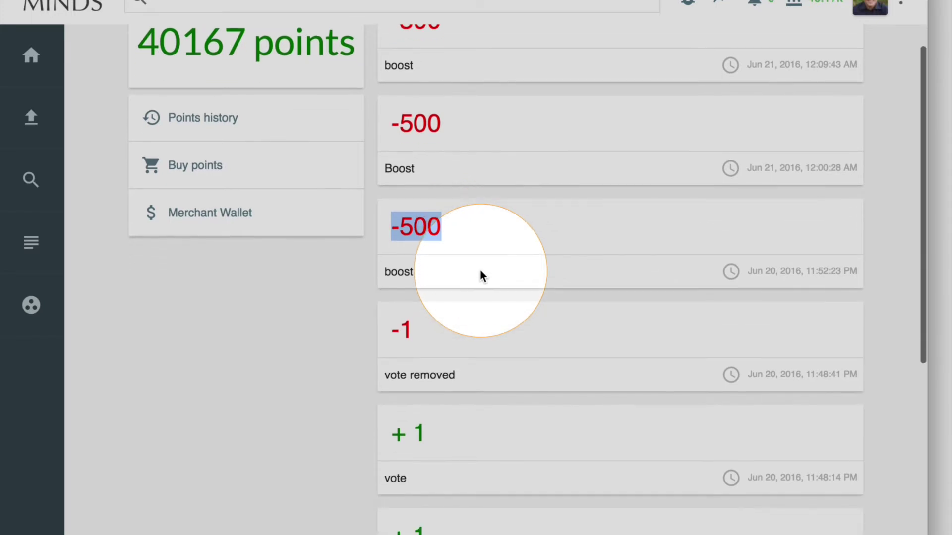
scroll(481, 272, "up", 5)
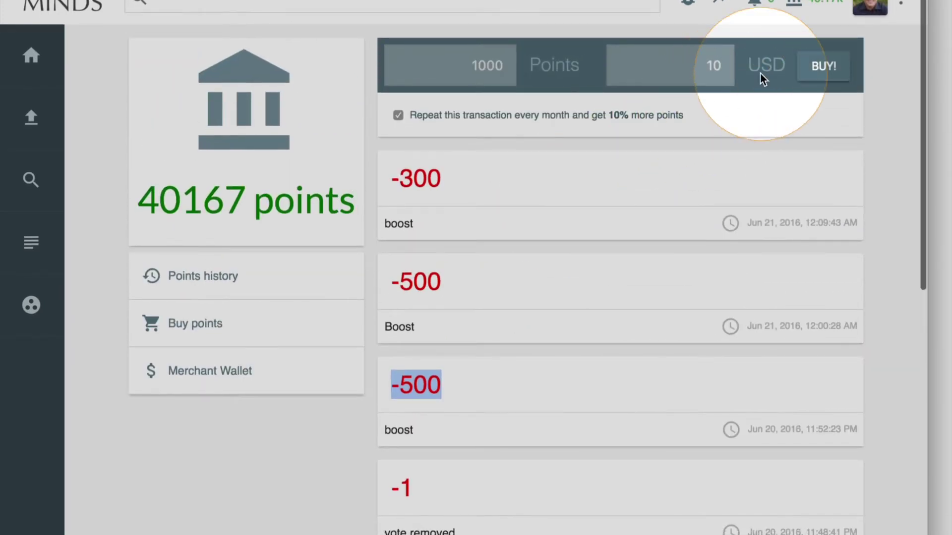
Open the notifications and examine the accepted points bid for the "No More Prepackaged Coconut Water!" post
left_click(754, 3)
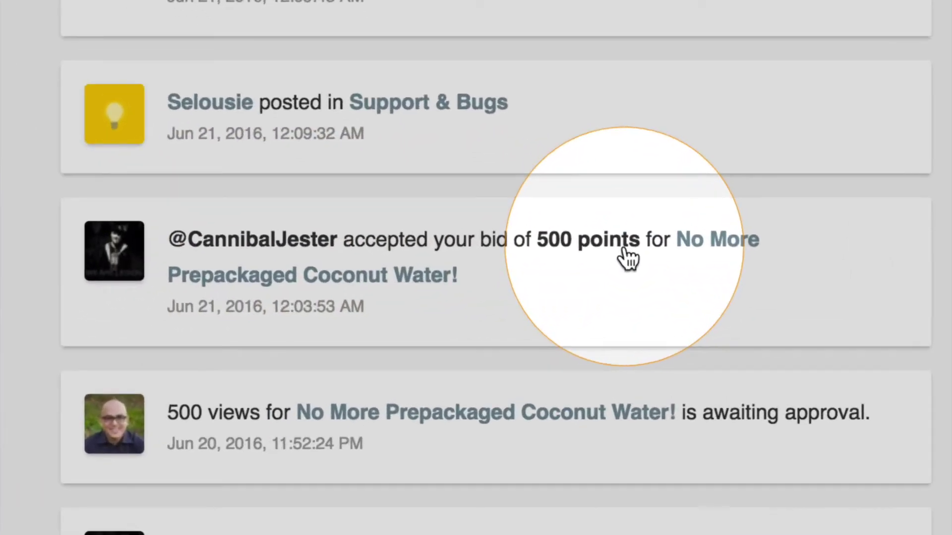
left_click_drag(165, 240, 511, 287)
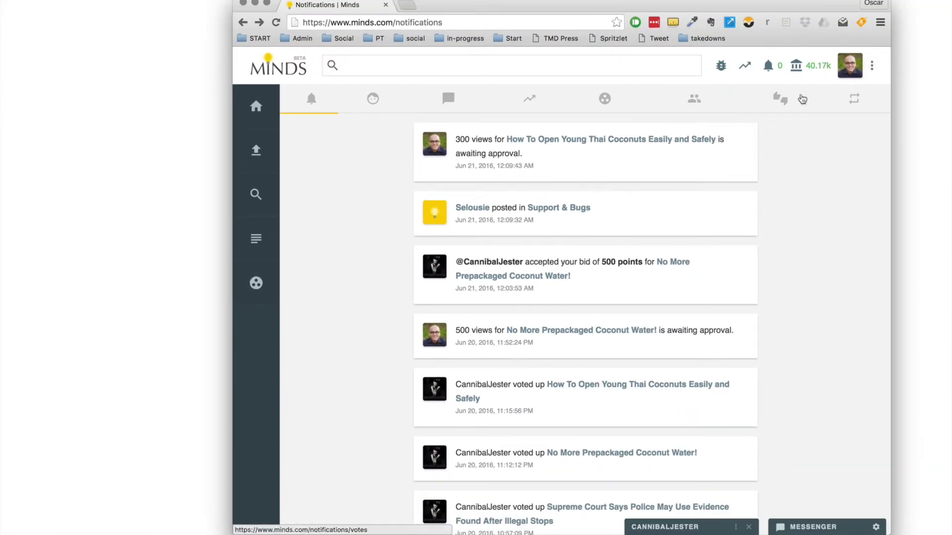
left_click(598, 70)
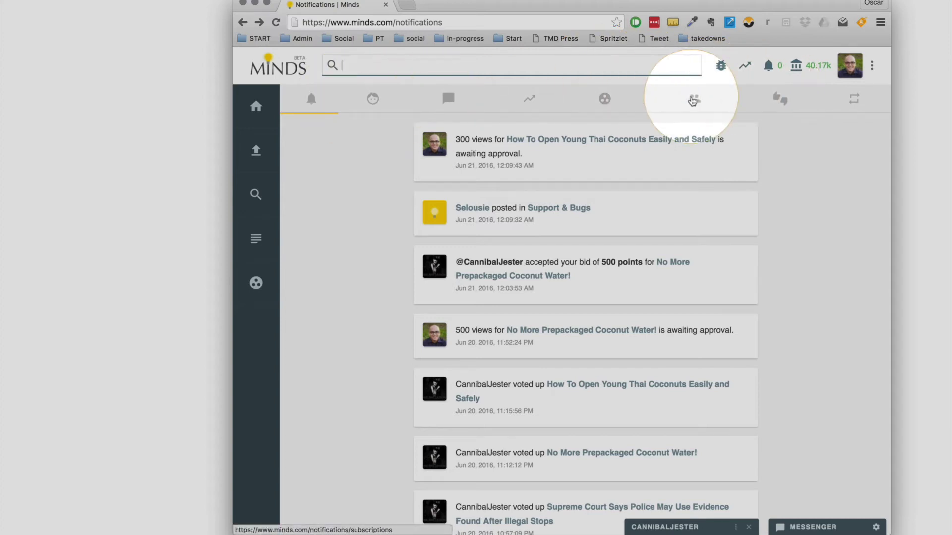
Open your own channel and look through its feed for the Vlog #1 video post
left_click(850, 66)
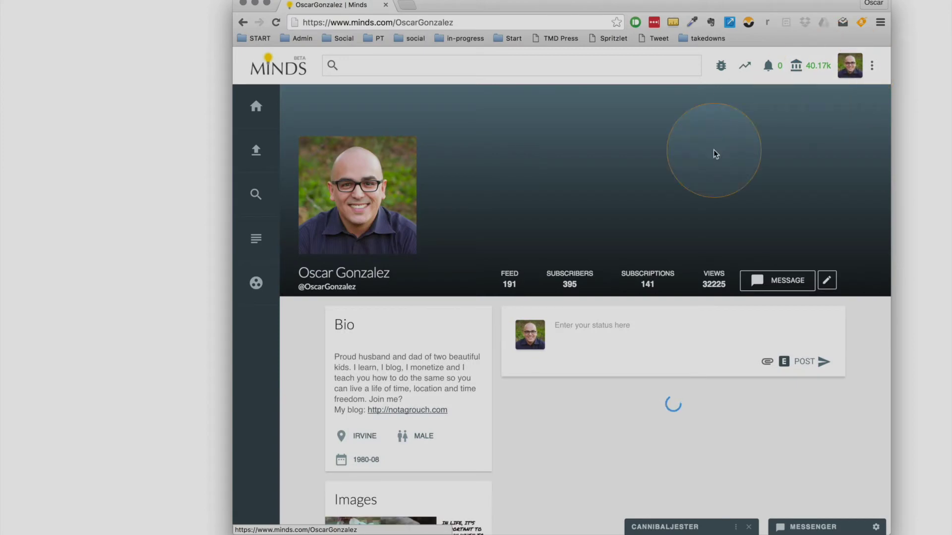
scroll(517, 330, "down", 6)
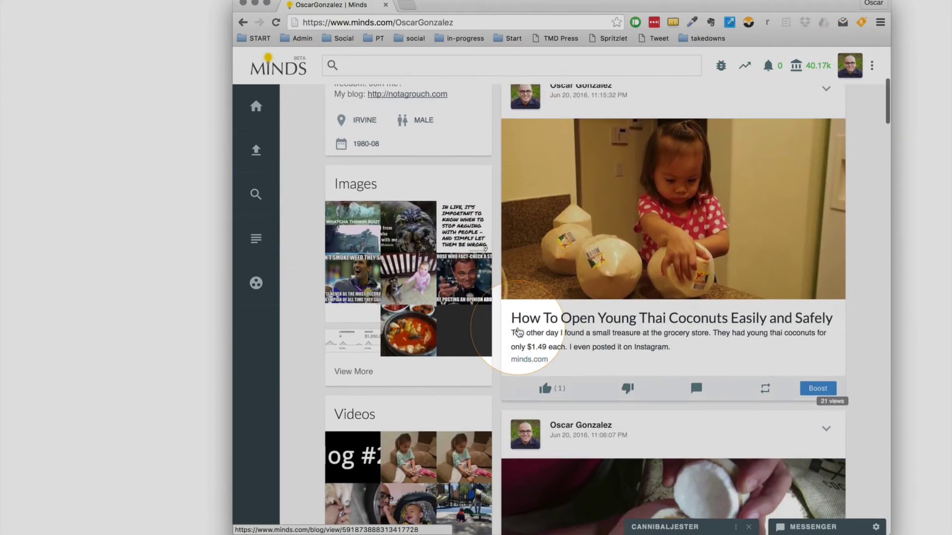
scroll(546, 337, "down", 10)
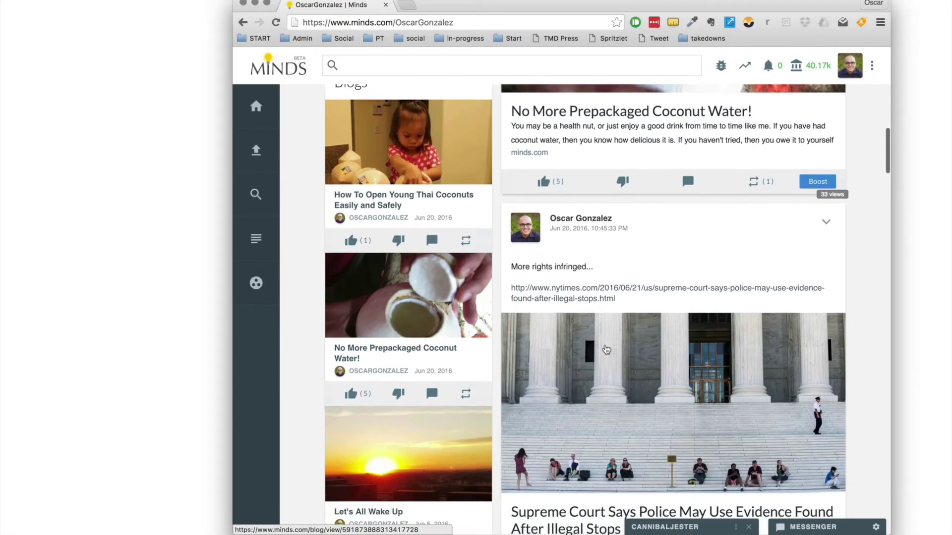
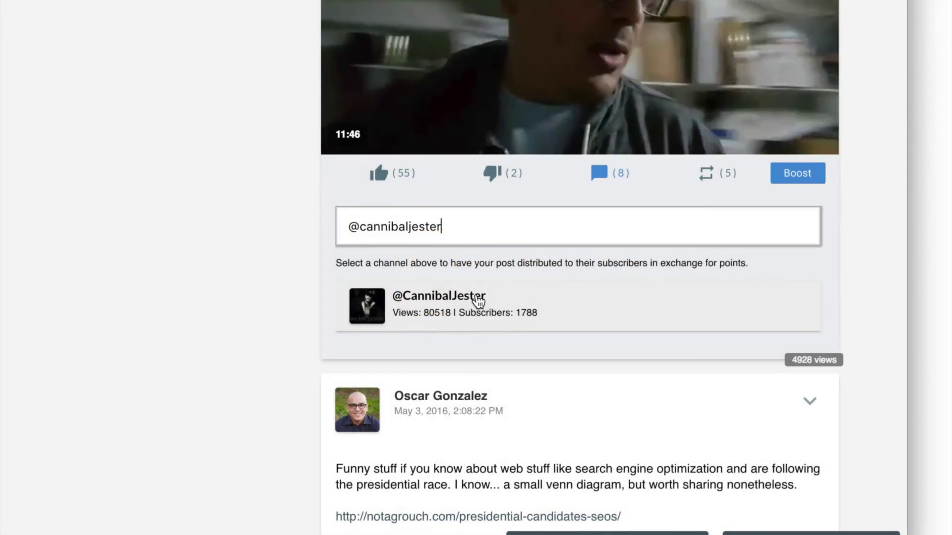
Send the channel found by the search an offer of 500 points to boost the Vlog #1 video post
left_click(480, 304)
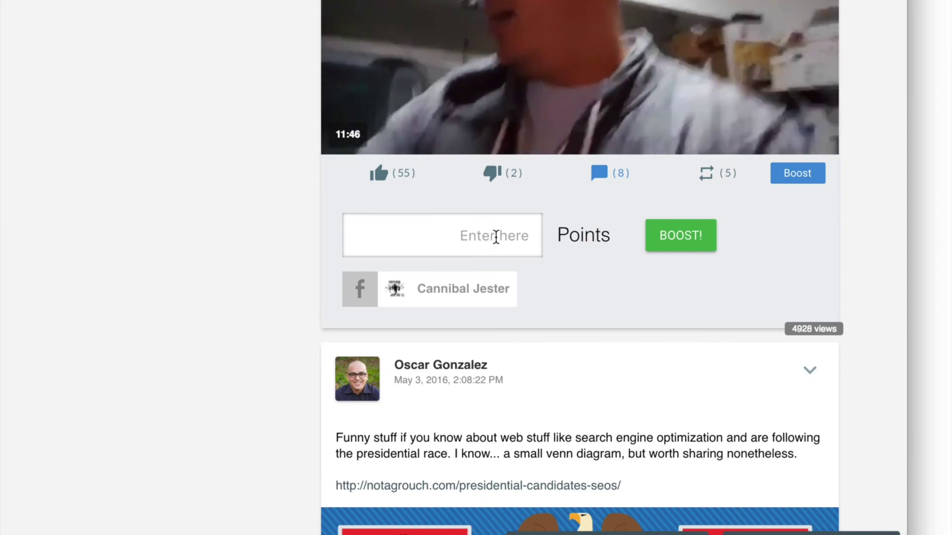
left_click(496, 237)
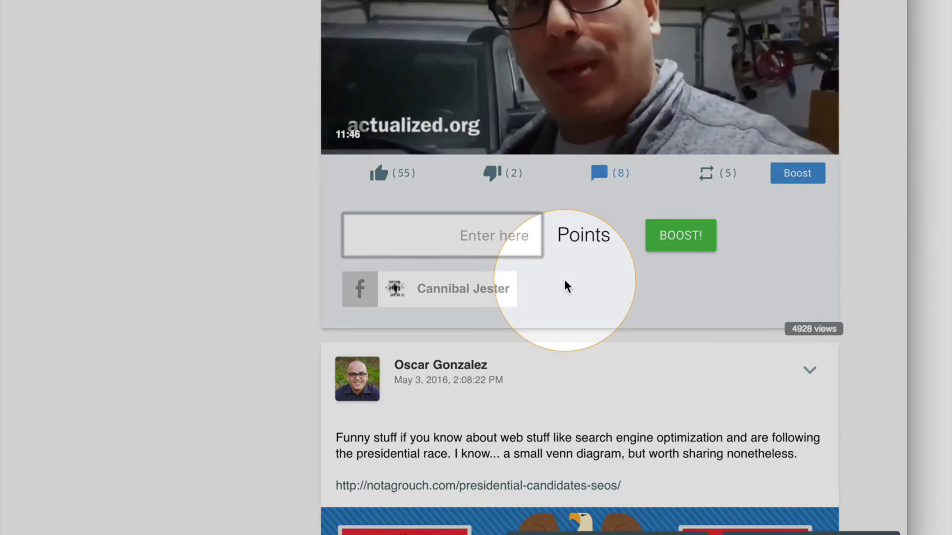
type("500")
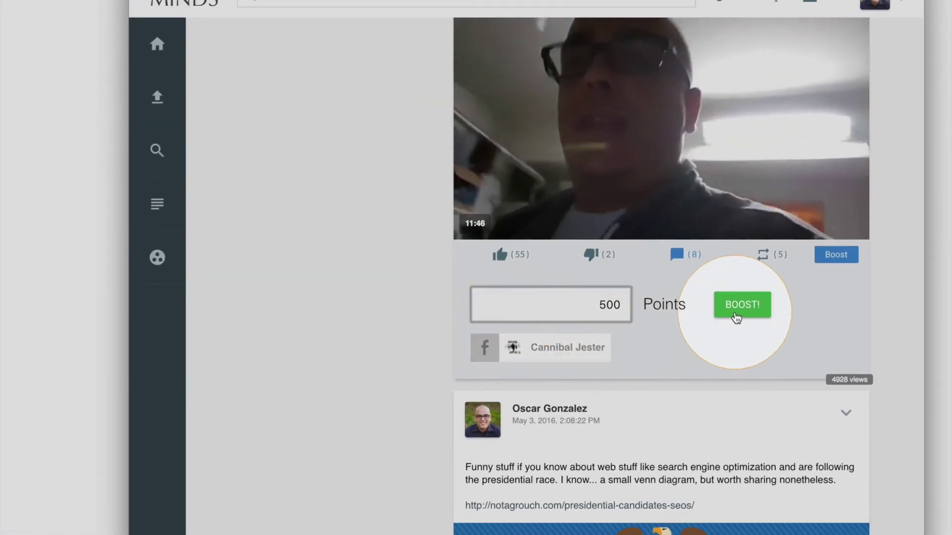
left_click(742, 305)
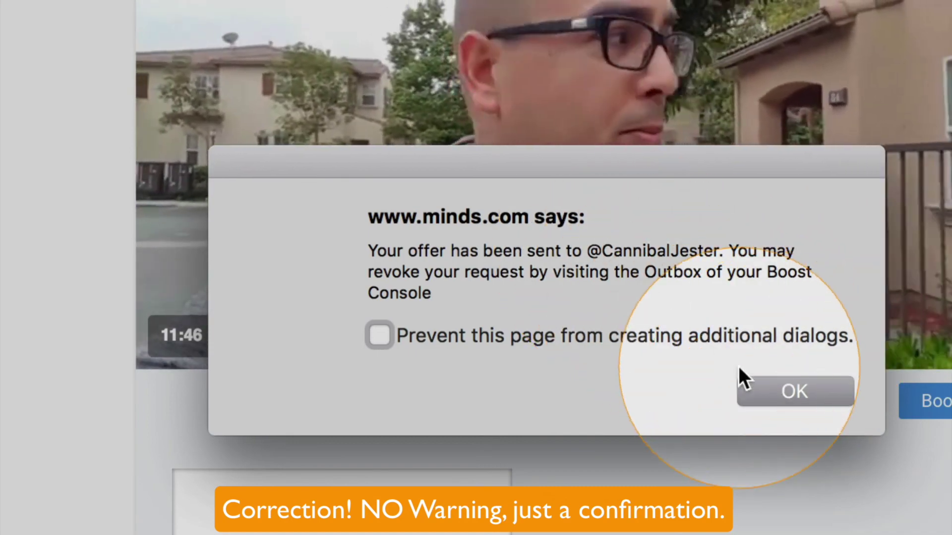
left_click(781, 391)
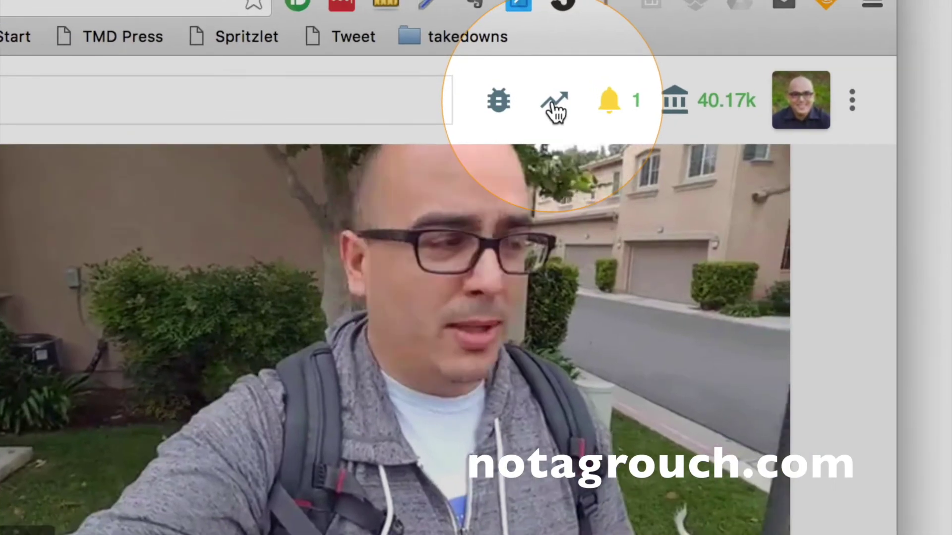
Open the boost console's outbox and examine the status and revoke option of the Vlog #1 offer
left_click(555, 106)
left_click(462, 202)
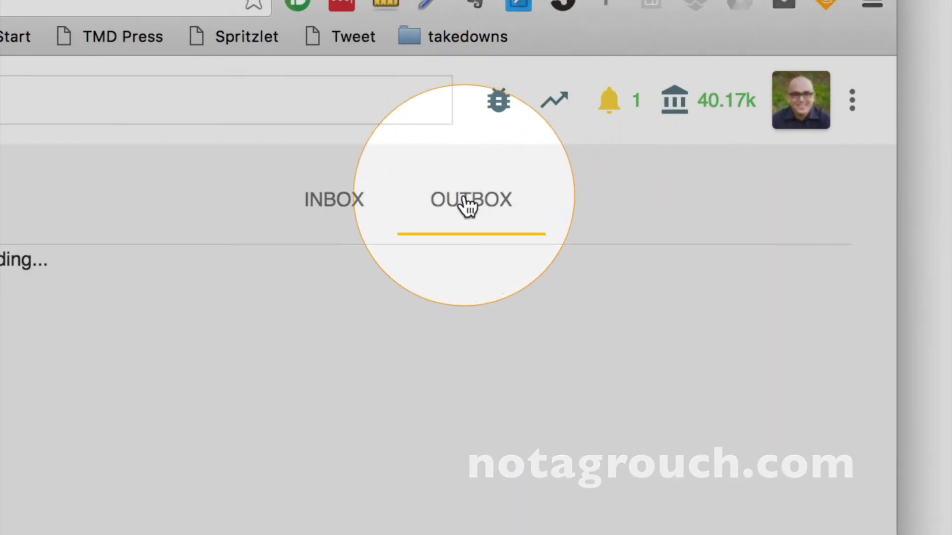
scroll(555, 213, "down", 10)
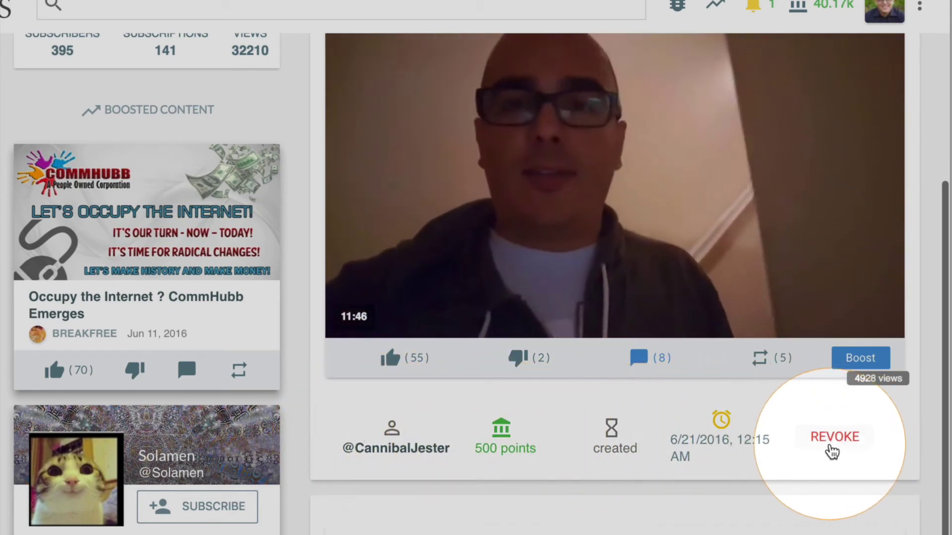
scroll(708, 436, "down", 2)
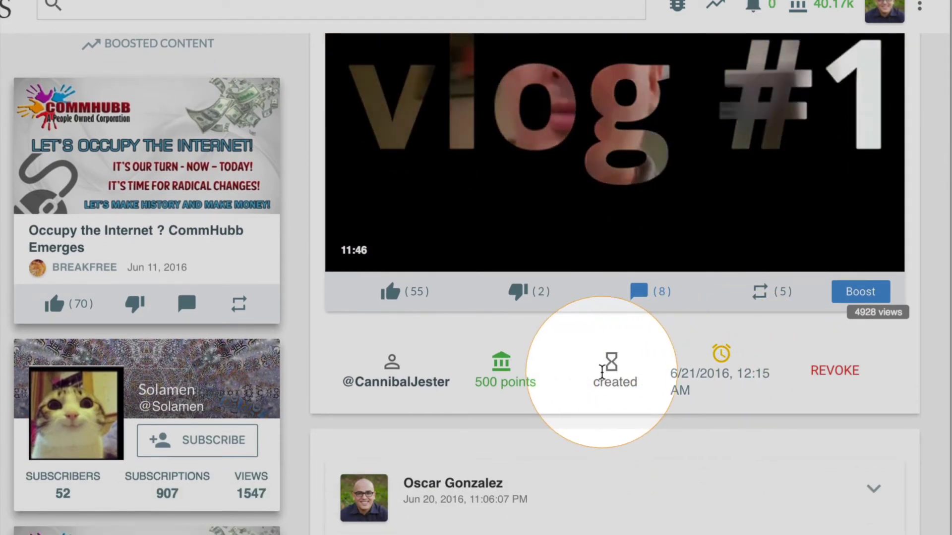
Look through the earlier boost offer in the outbox and return to the Vlog #1 post
scroll(601, 372, "down", 5)
scroll(601, 371, "down", 1)
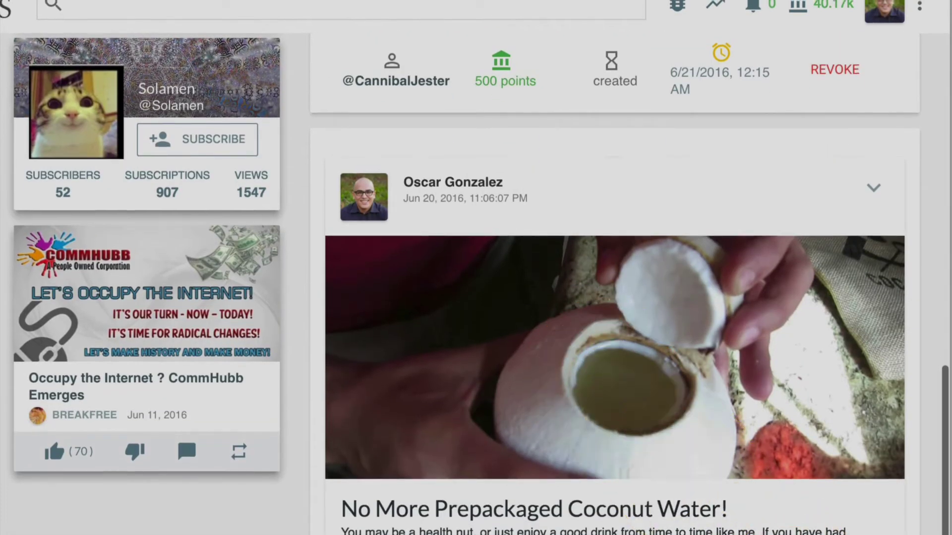
scroll(609, 391, "down", 4)
scroll(545, 496, "down", 1)
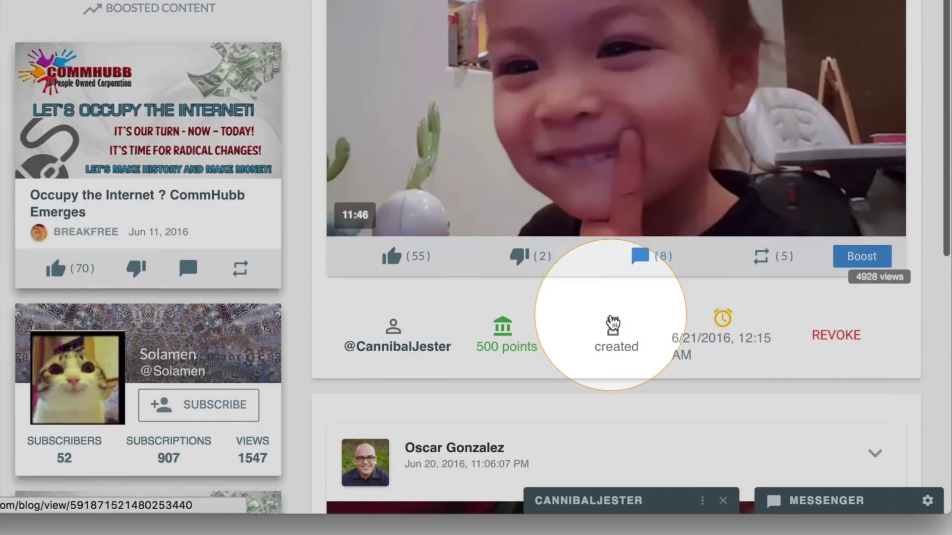
scroll(609, 313, "up", 1)
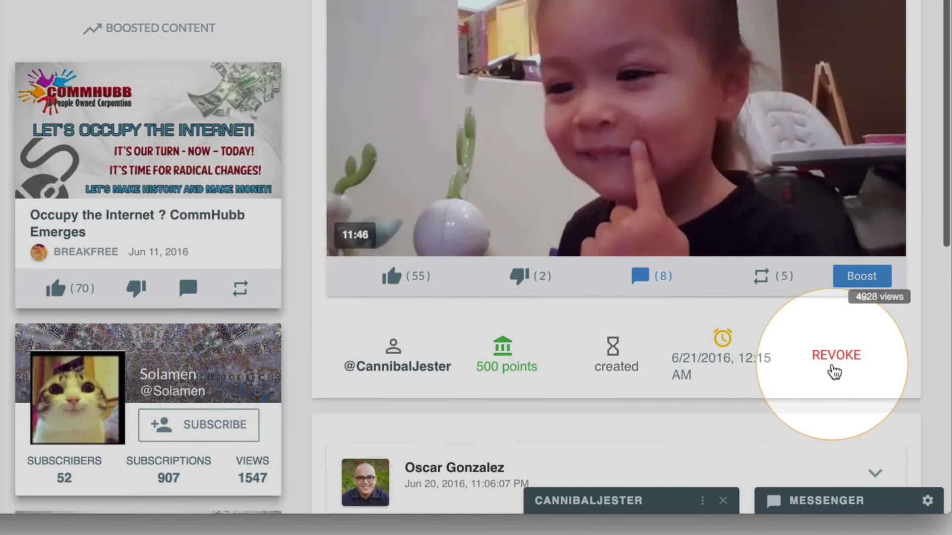
scroll(785, 303, "up", 5)
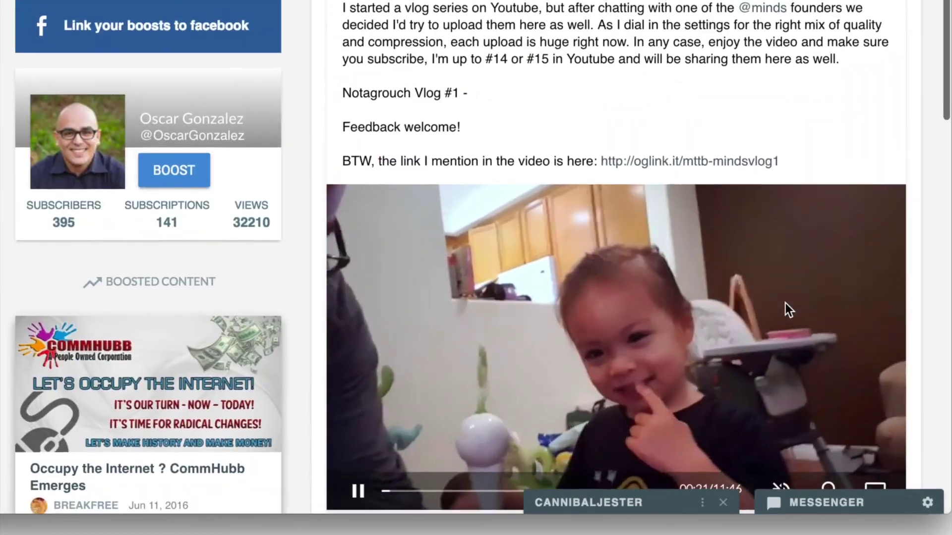